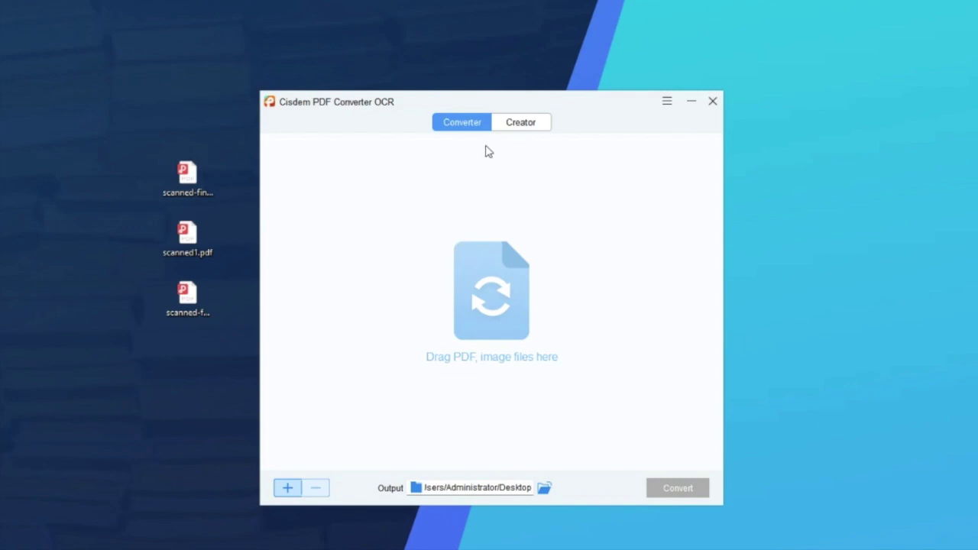
left_click(520, 126)
left_click(462, 125)
Step: Open scanned-financial-report.pdf from the desktop, look through its pages, check the options available for its text, and close it
double_click(186, 182)
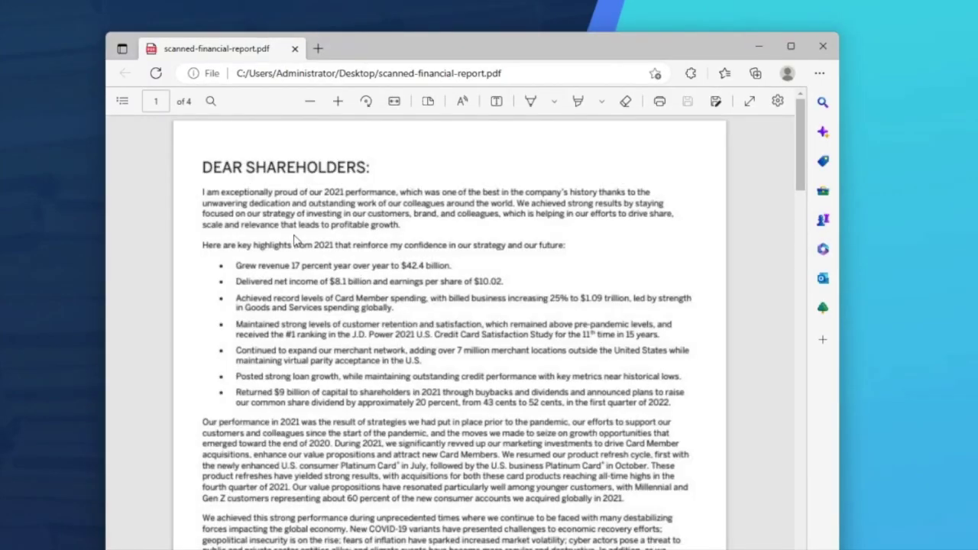
scroll(425, 409, "down", 5)
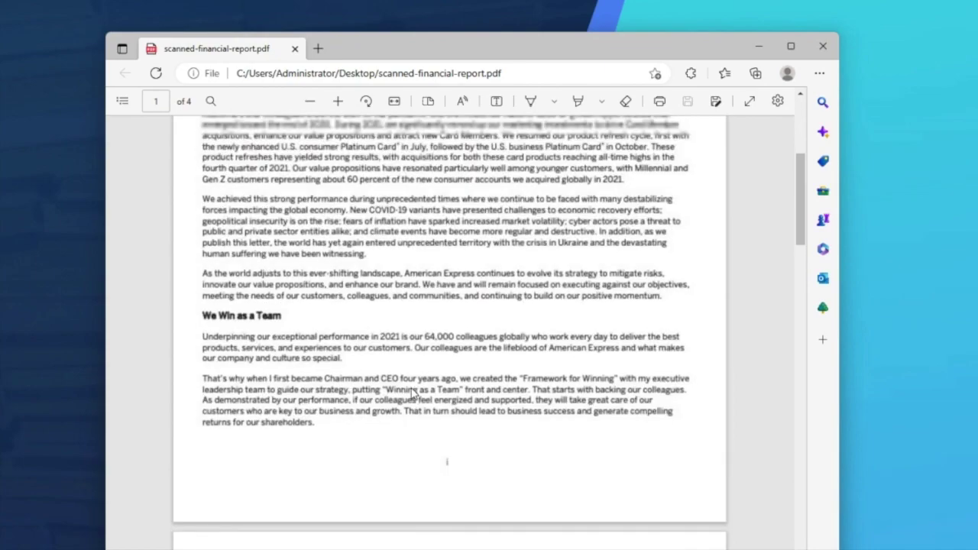
scroll(411, 384, "up", 5)
right_click(367, 304)
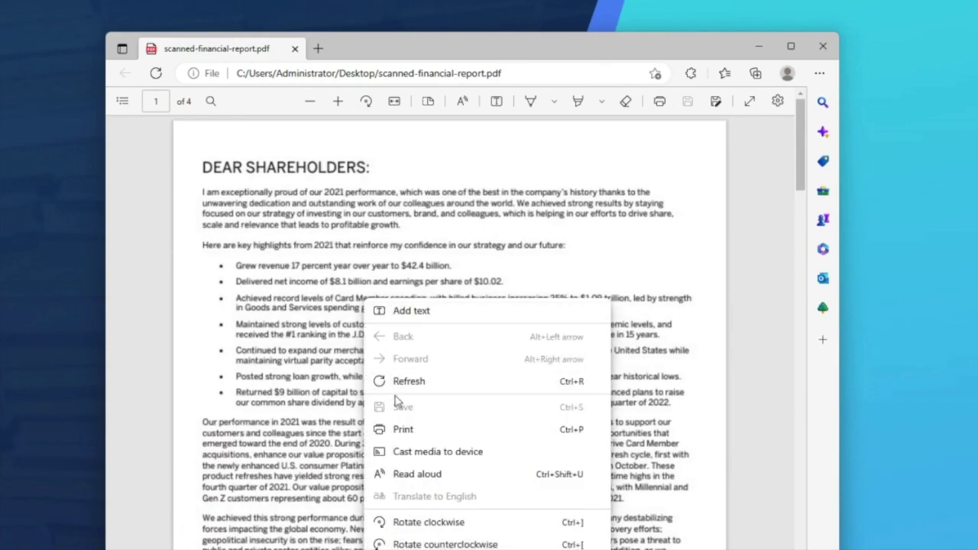
left_click(290, 390)
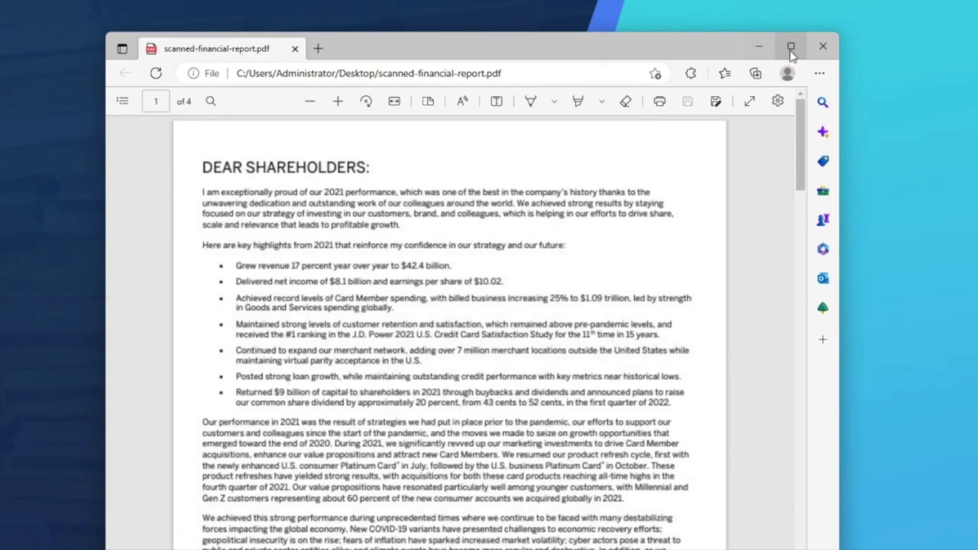
left_click(815, 49)
Step: Add scanned-financial-report.pdf to the converter and convert all pages with OCR PDF, using English as the recognition language
left_click_drag(186, 174, 375, 237)
left_click(500, 175)
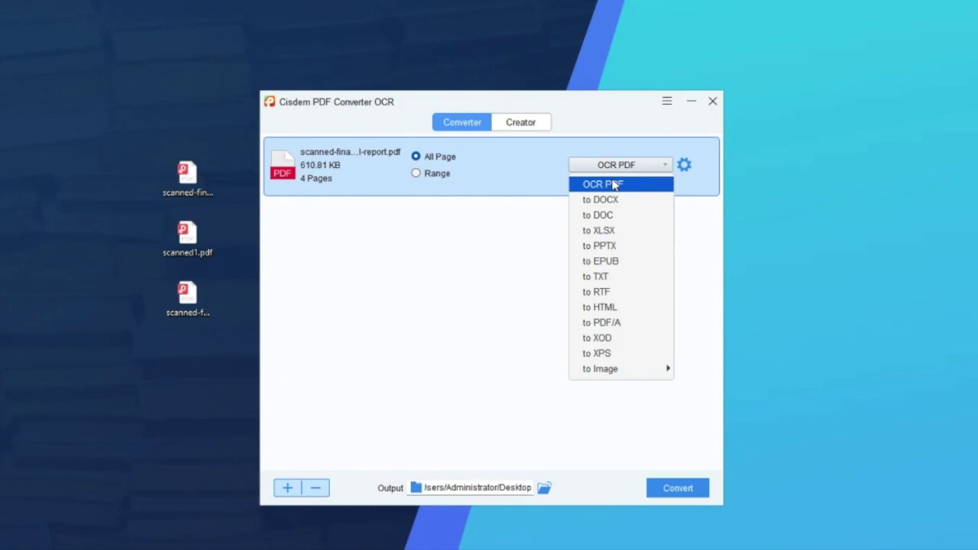
left_click(613, 185)
left_click(681, 167)
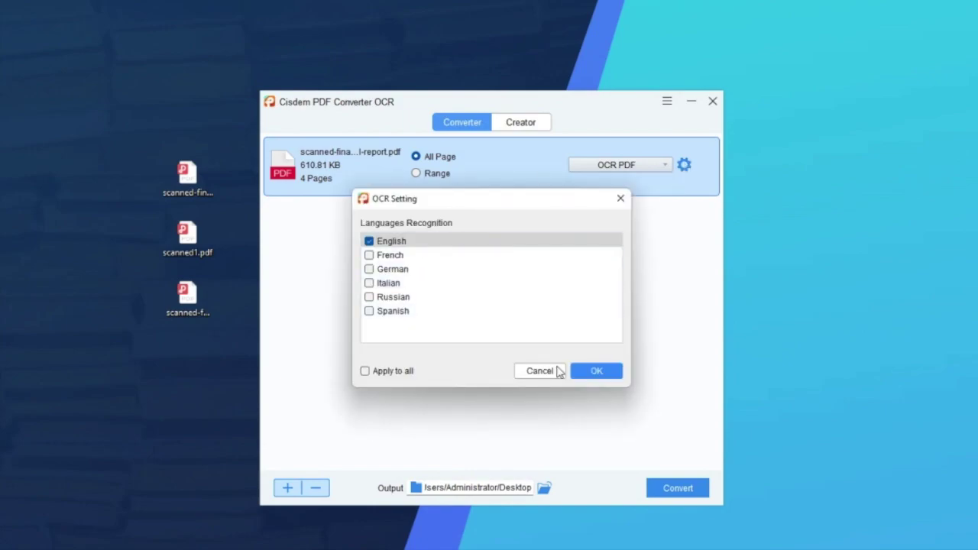
left_click(587, 375)
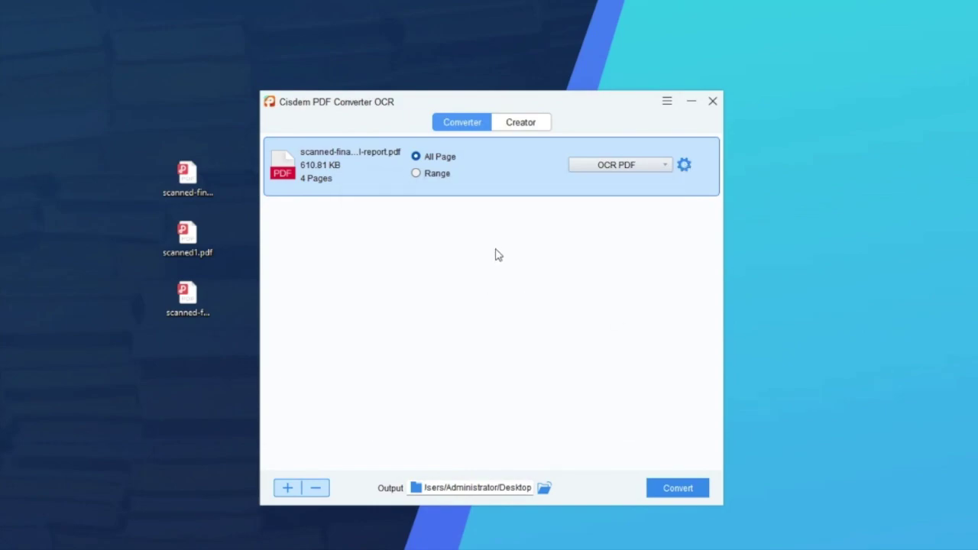
left_click(678, 489)
Step: Open the converted OCR PDF, select its text across the pages, check the options for the selection, and close it
left_click(704, 166)
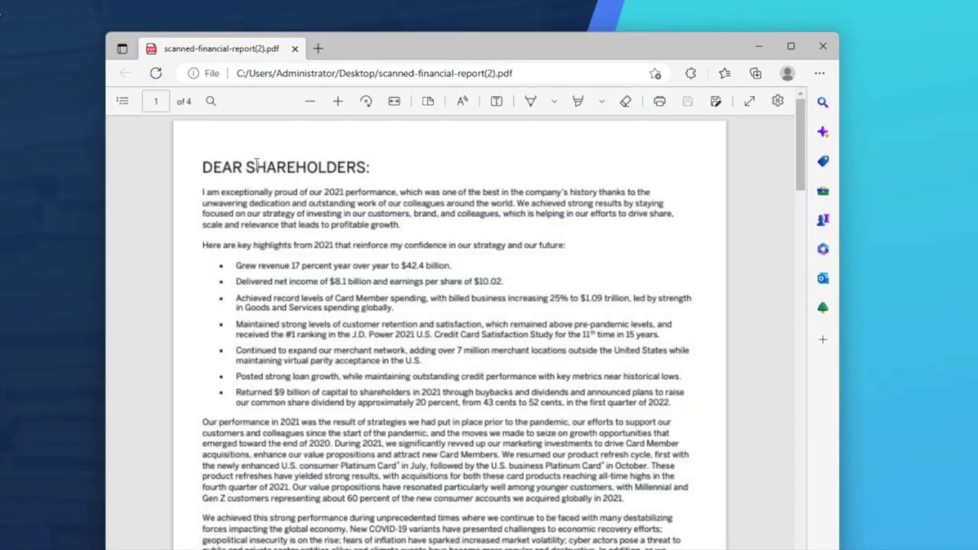
left_click_drag(202, 162, 497, 547)
scroll(375, 226, "up", 2)
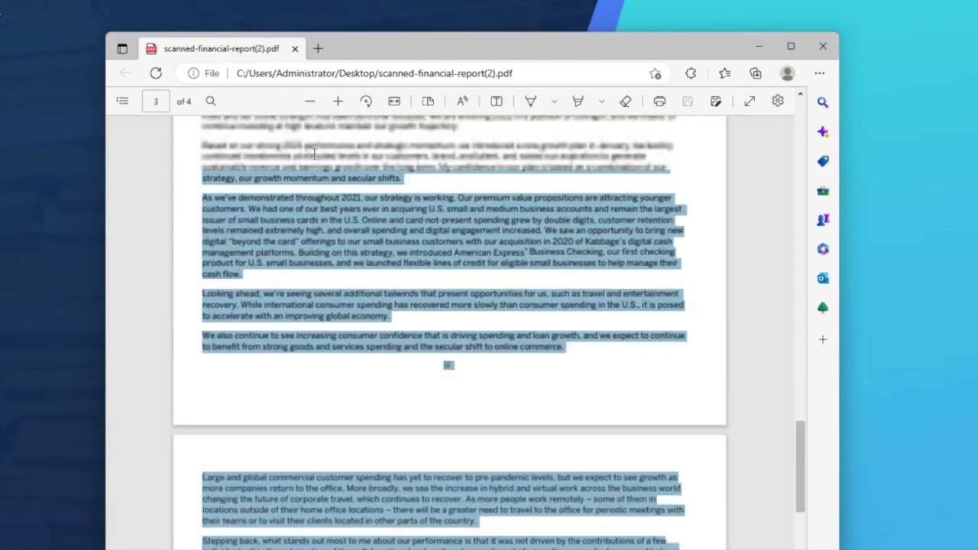
right_click(312, 168)
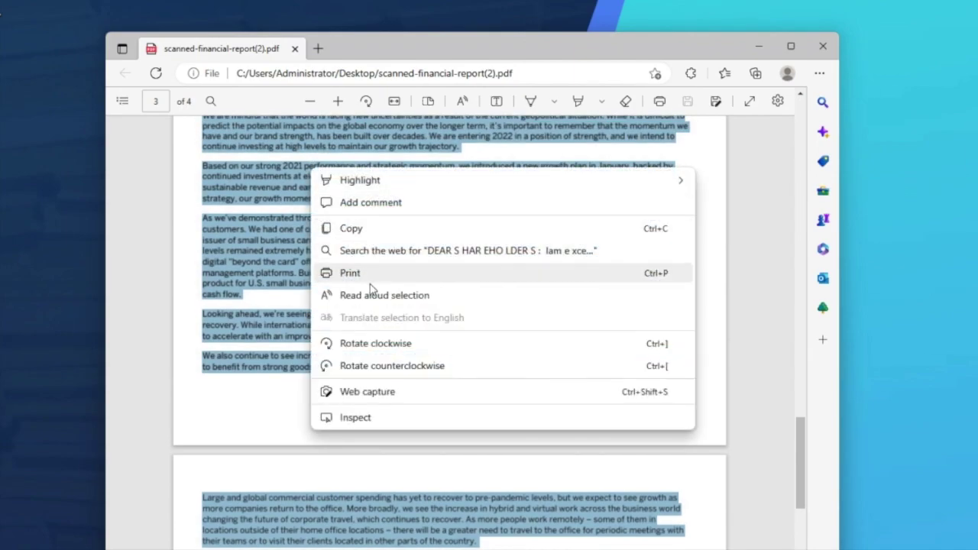
left_click(823, 48)
left_click(822, 48)
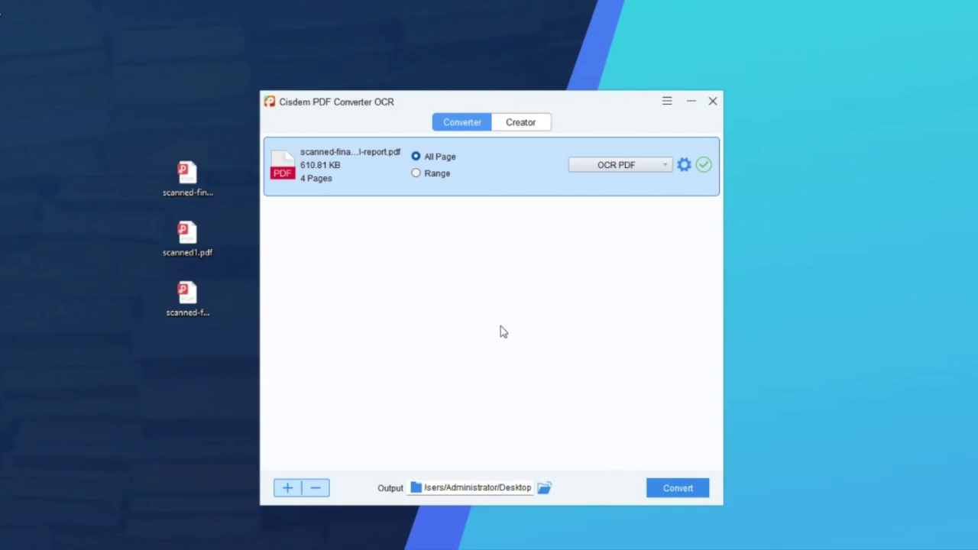
Step: Replace the converted file in the list with the three scanned PDFs from the desktop
left_click(316, 488)
left_click_drag(212, 346, 374, 234)
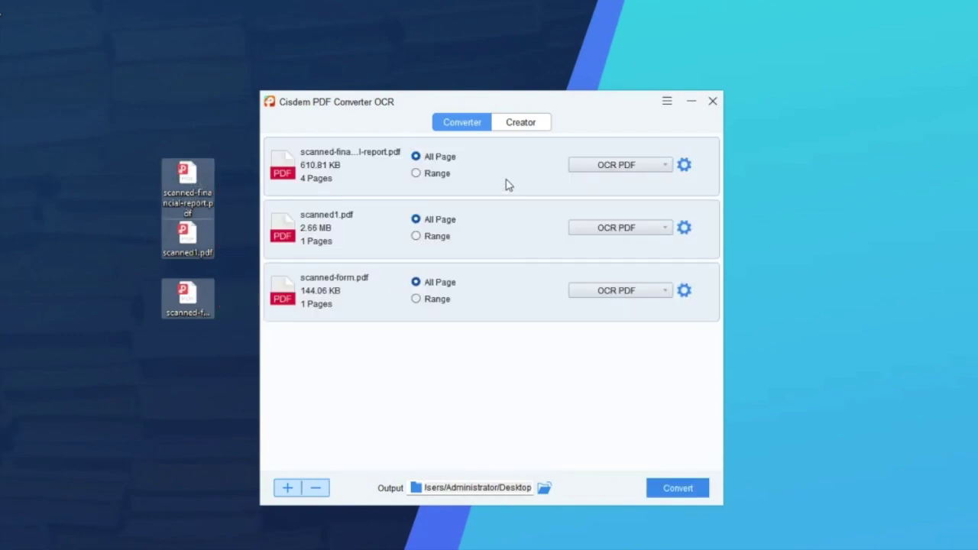
Step: Set the output format of all three listed PDFs to TXT and convert them
left_click(607, 180)
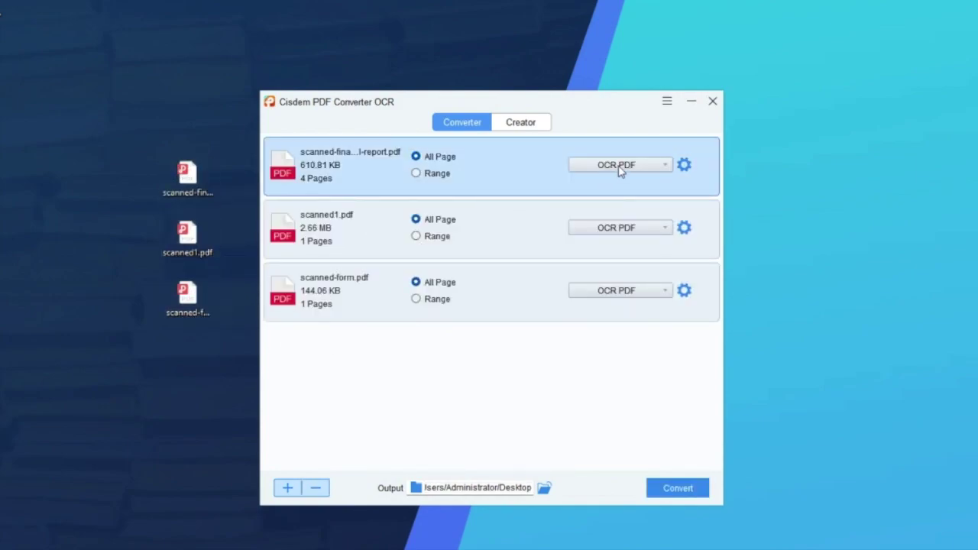
left_click(620, 167)
left_click(615, 276)
left_click(634, 229)
left_click(596, 339)
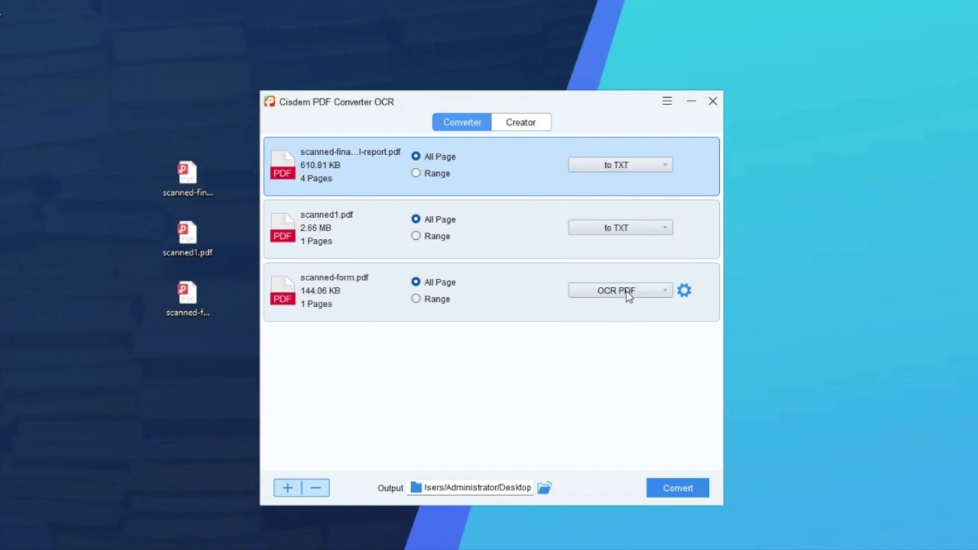
left_click(625, 291)
left_click(603, 402)
left_click(675, 492)
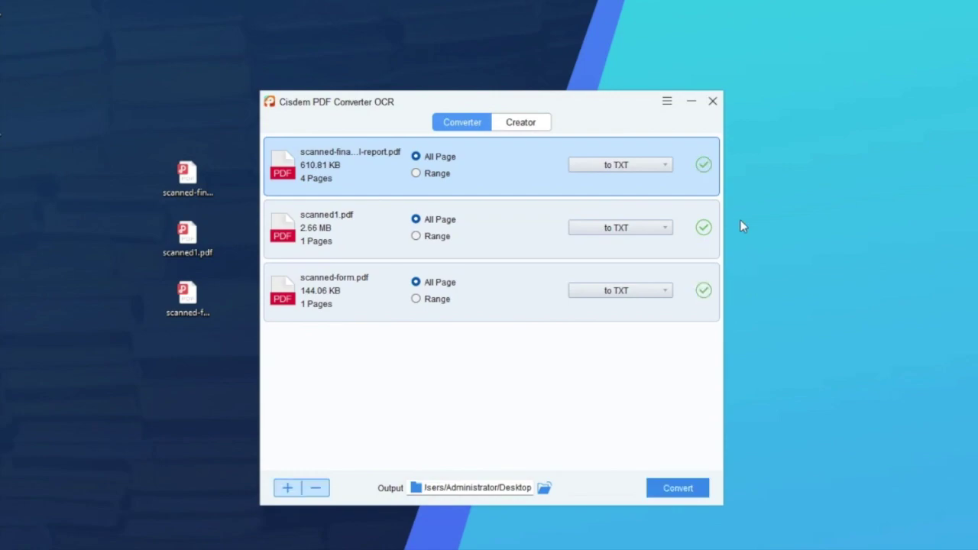
Step: Open the text file converted from the financial report and read through the recognized text
left_click(703, 166)
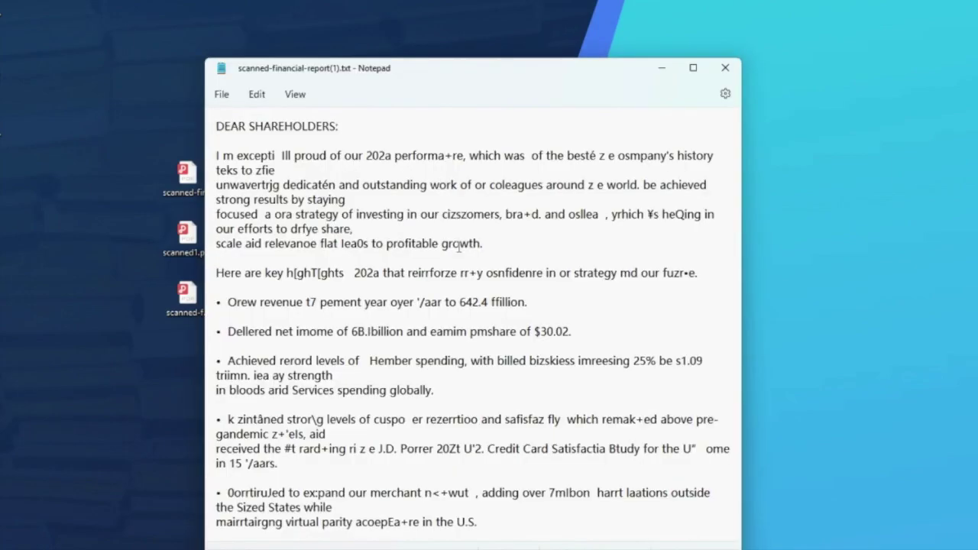
scroll(359, 199, "down", 10)
scroll(359, 198, "down", 5)
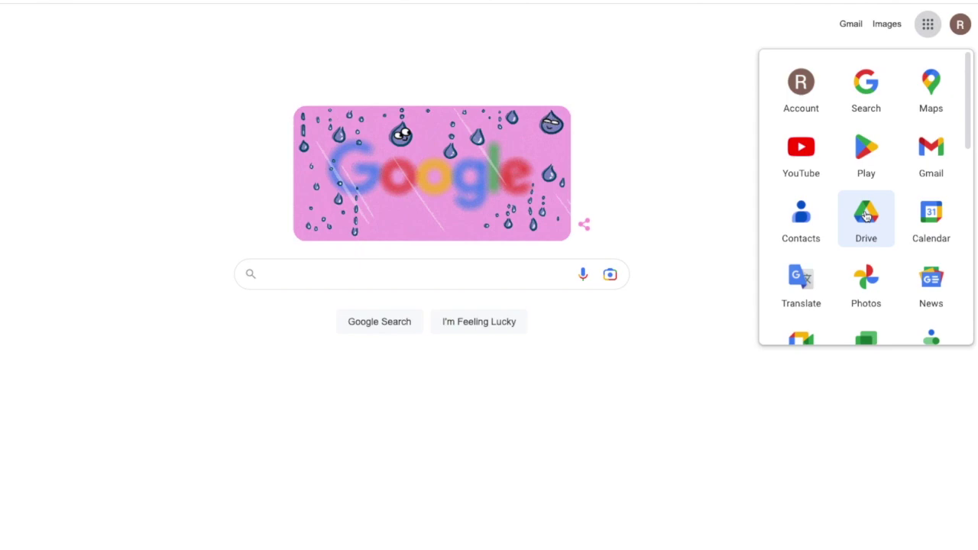
Step: Switch to Google Drive, upload scanned-financial-report.pdf, and open it with Google Docs
left_click(865, 217)
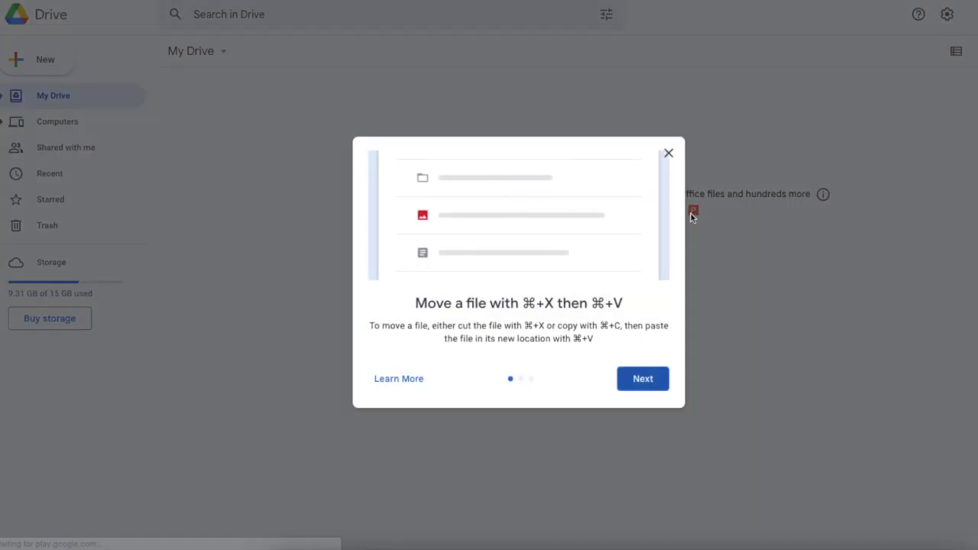
left_click(672, 162)
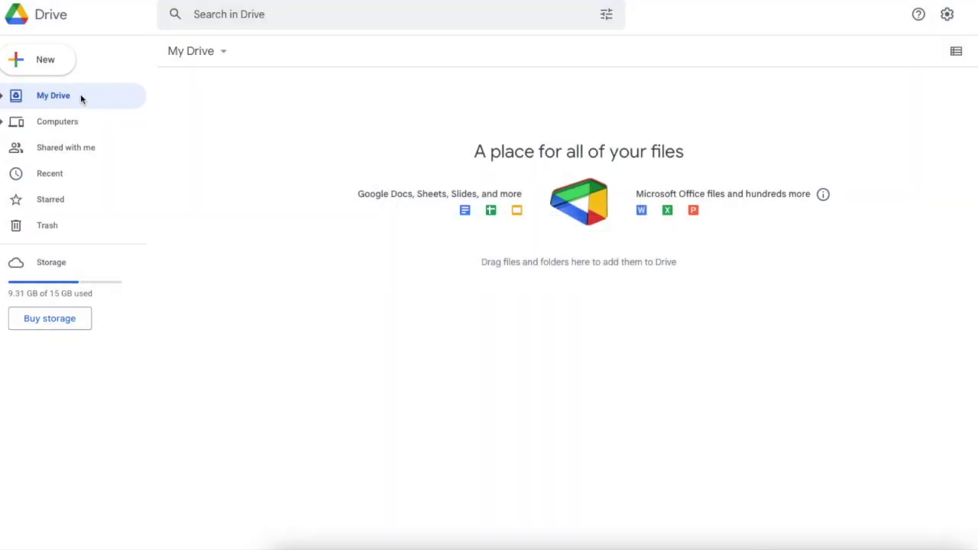
left_click(48, 62)
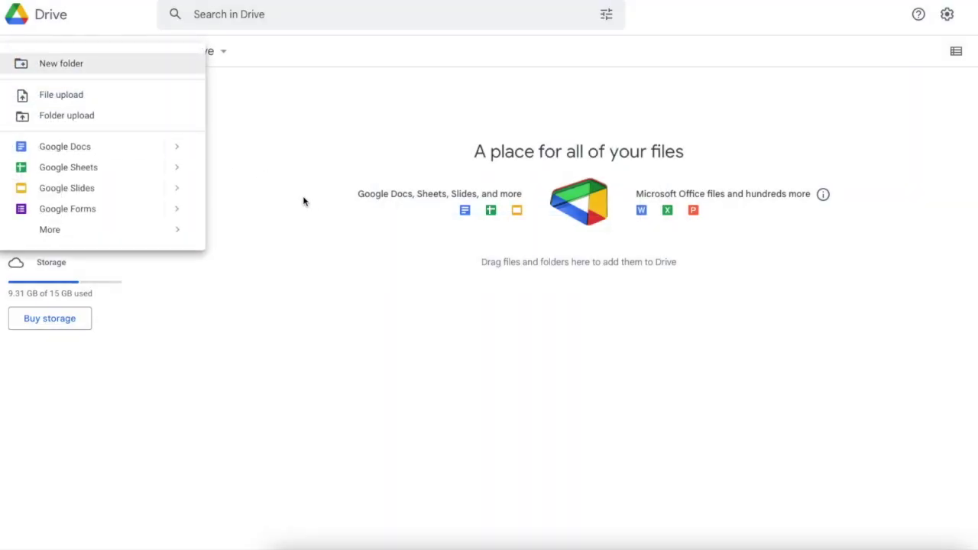
left_click(97, 100)
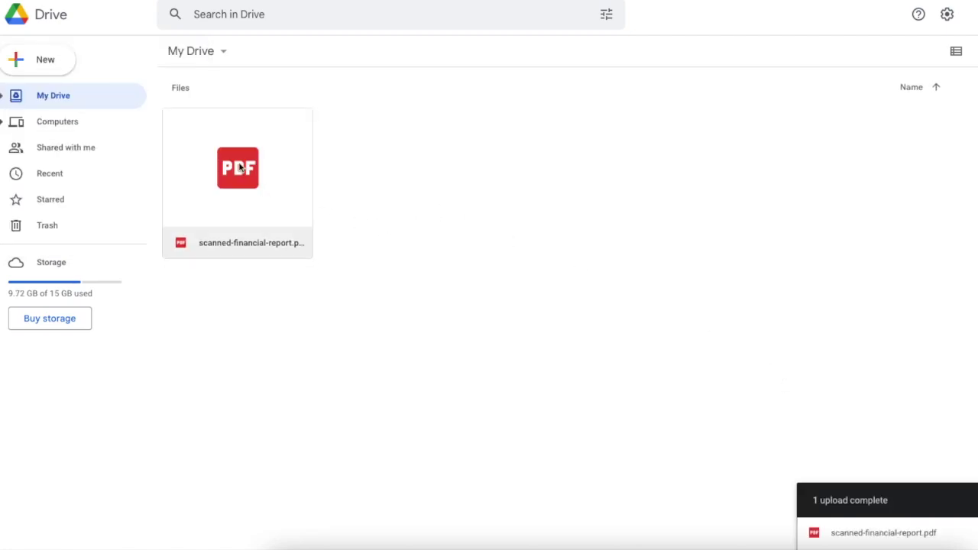
right_click(237, 167)
mouse_move(365, 205)
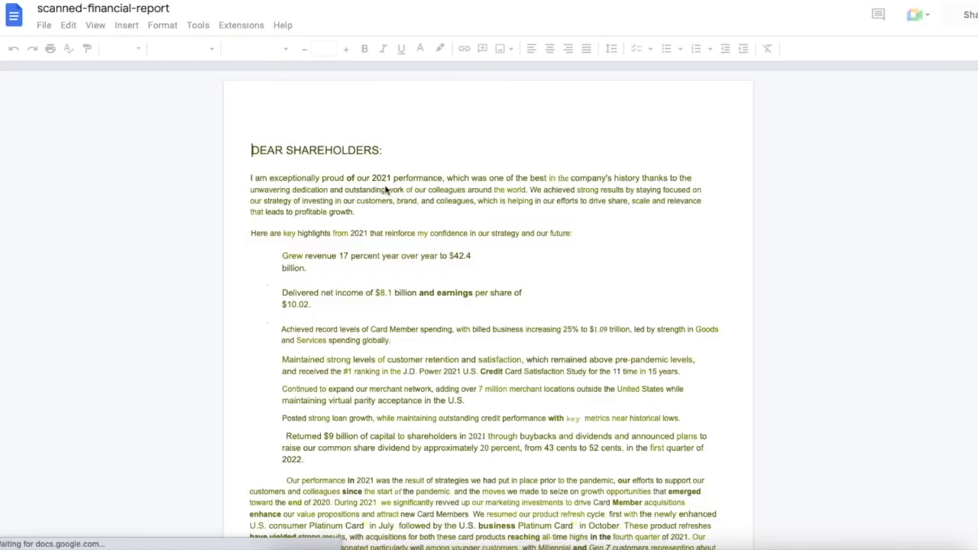
Step: Look through the recognized document, select passages to test the text, and check the editing and copying options for a selection
left_click_drag(252, 150, 479, 447)
scroll(431, 368, "down", 12)
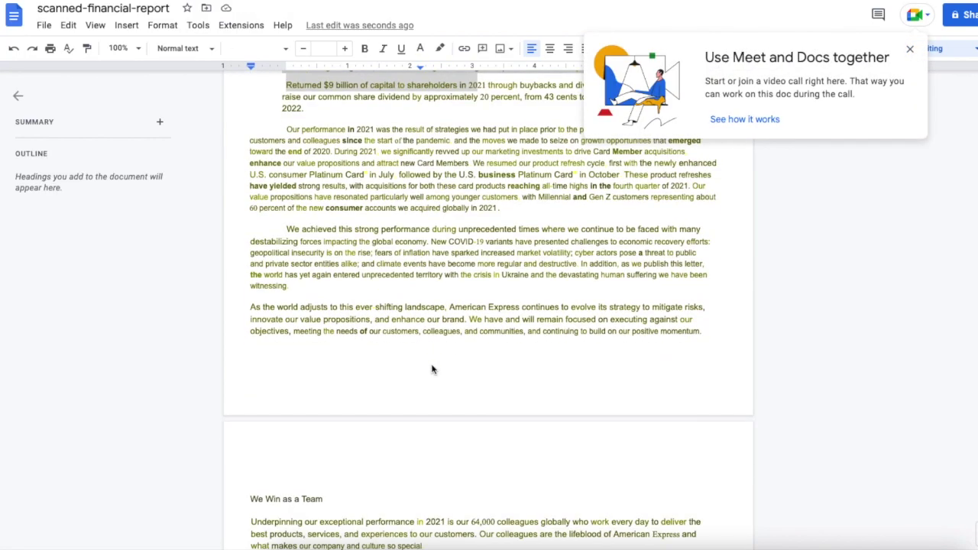
scroll(432, 369, "down", 3)
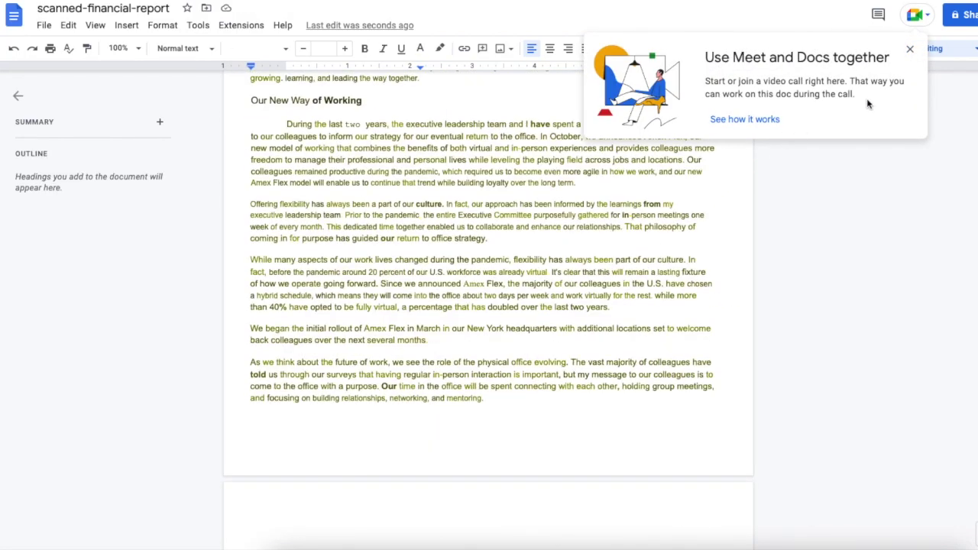
left_click(910, 50)
scroll(285, 97, "down", 2)
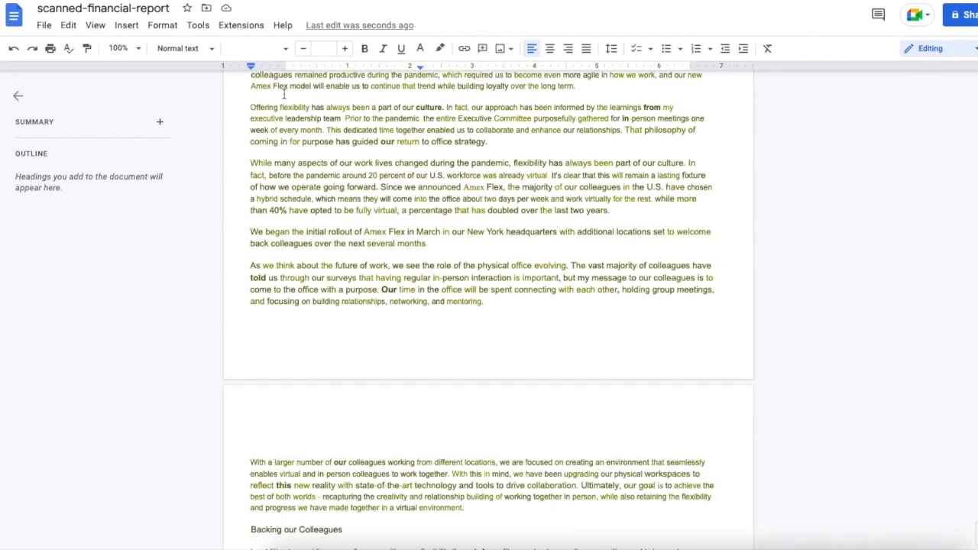
left_click_drag(282, 108, 510, 268)
right_click(373, 163)
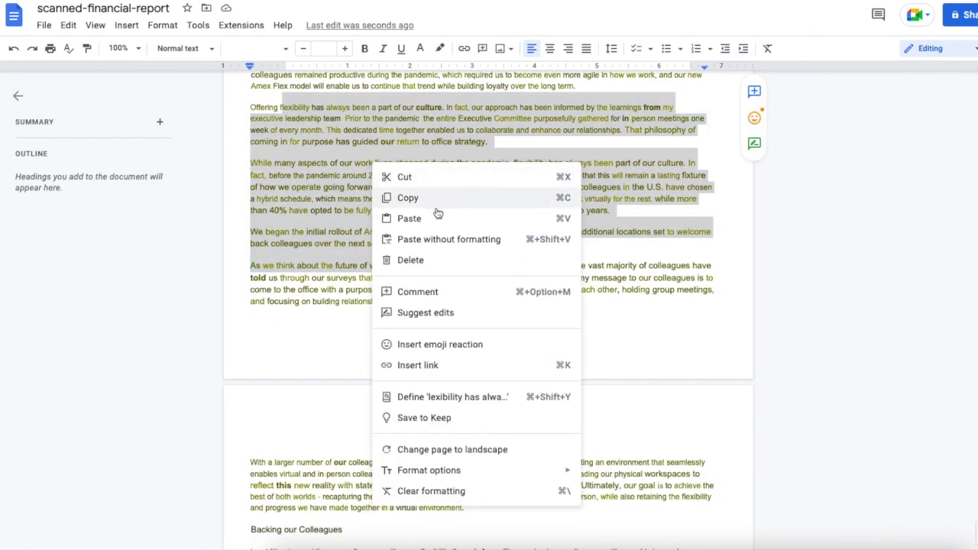
left_click(323, 150)
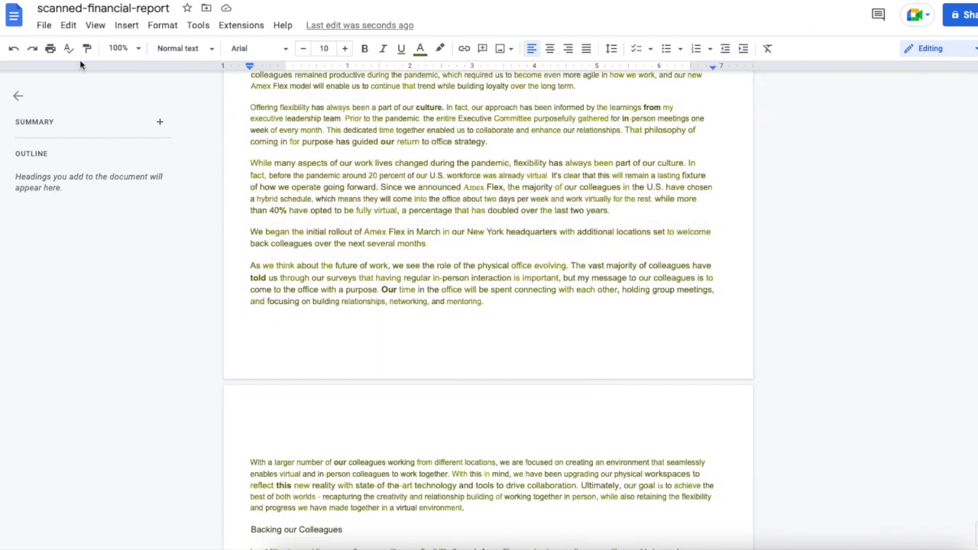
Step: Examine the document's available download formats and its editing, suggesting and viewing modes
left_click(43, 27)
mouse_move(133, 164)
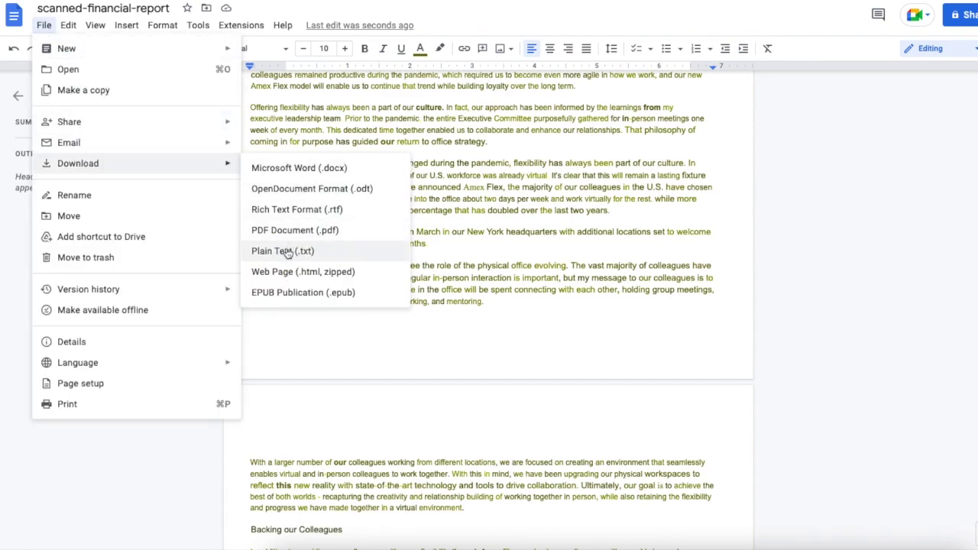
left_click(463, 230)
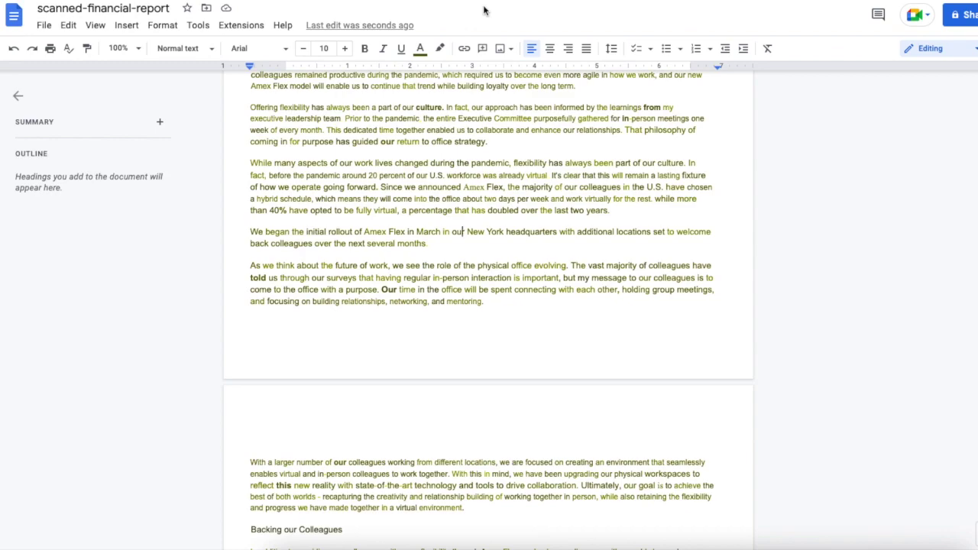
left_click(940, 49)
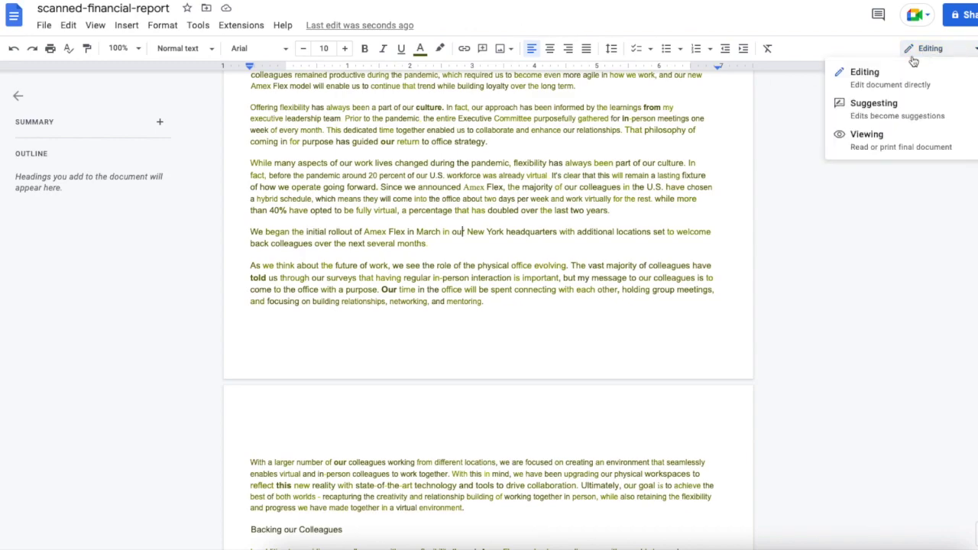
left_click(846, 230)
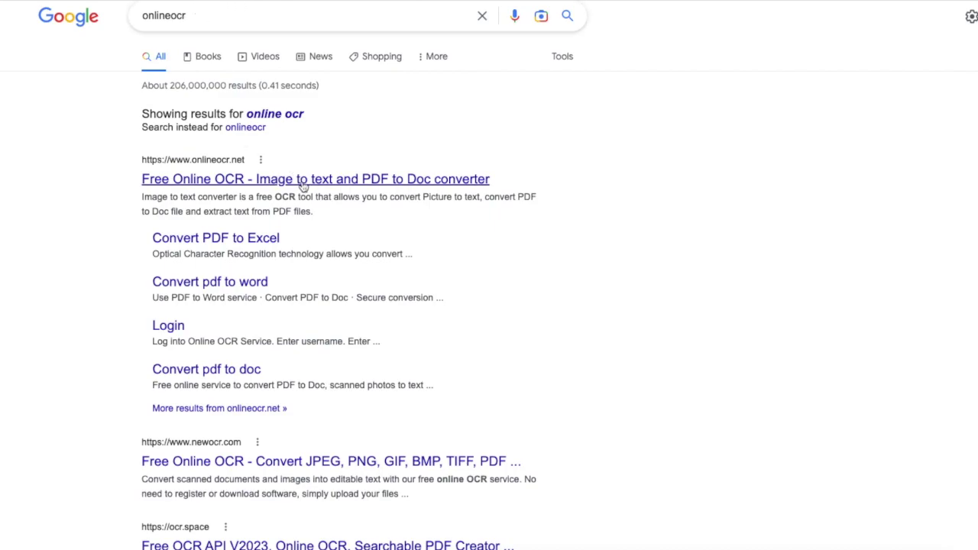
Step: Go to the Free Online OCR site at onlineocr.net from the search results and upload scanned-financial-report.pdf
left_click(306, 183)
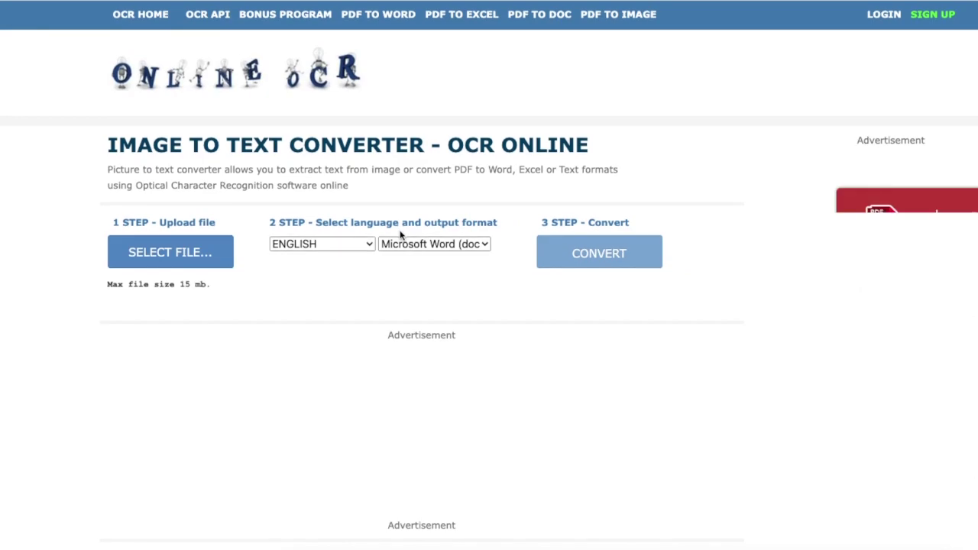
left_click(130, 256)
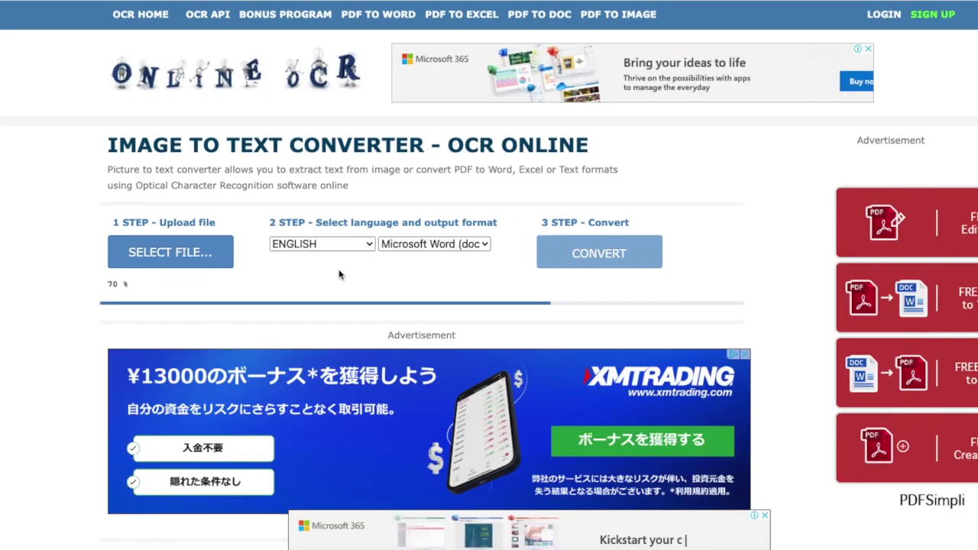
Step: Look through the available recognition languages for the uploaded file, keeping English selected
left_click(344, 244)
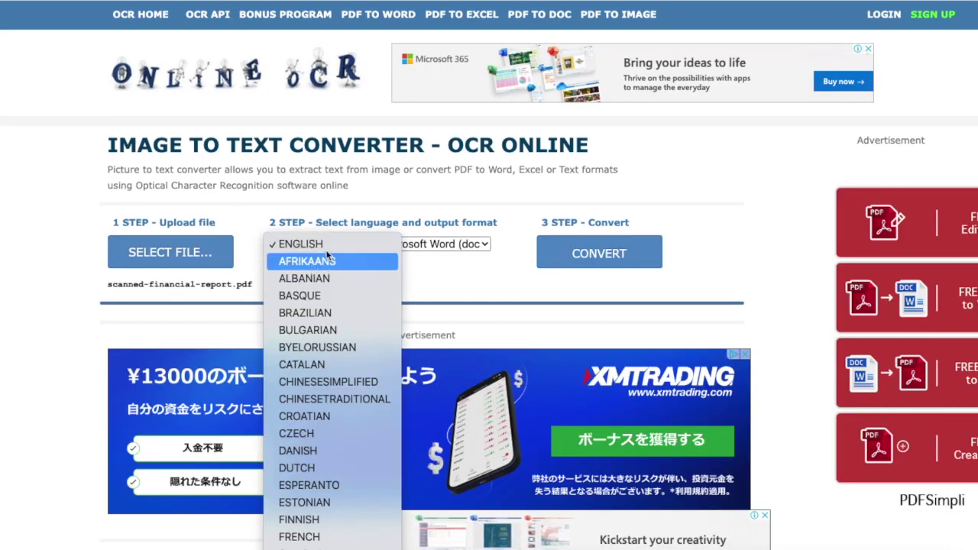
scroll(316, 423, "down", 10)
scroll(316, 417, "up", 4)
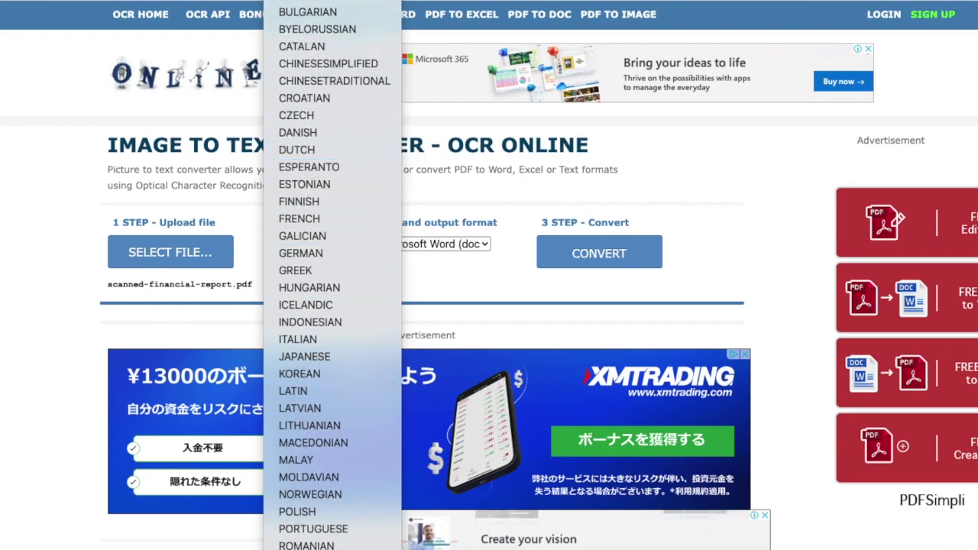
key("Escape")
Step: Set the output format to Text Plain (txt), convert scanned-financial-report.pdf, and dismiss the overlay advertisement
left_click(439, 248)
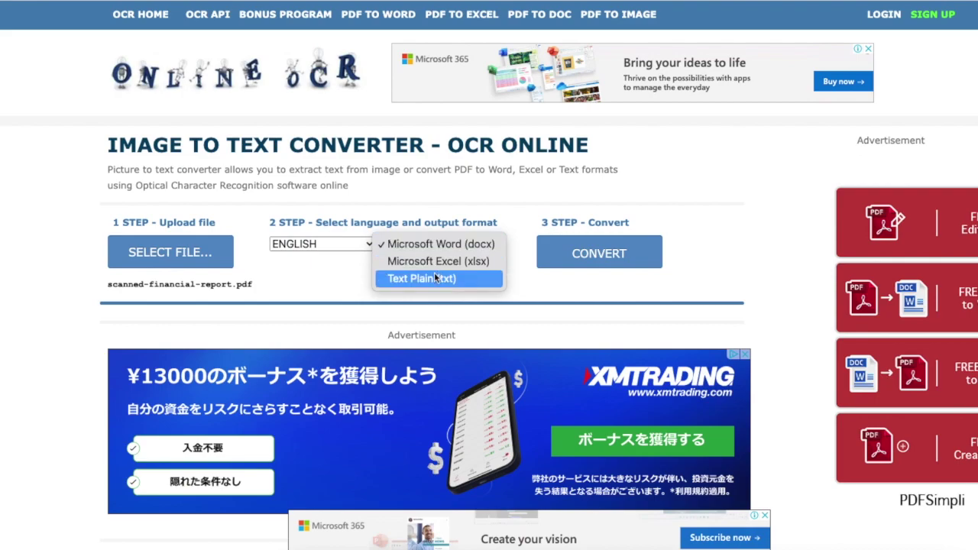
left_click(436, 279)
scroll(383, 300, "down", 1)
scroll(498, 270, "up", 1)
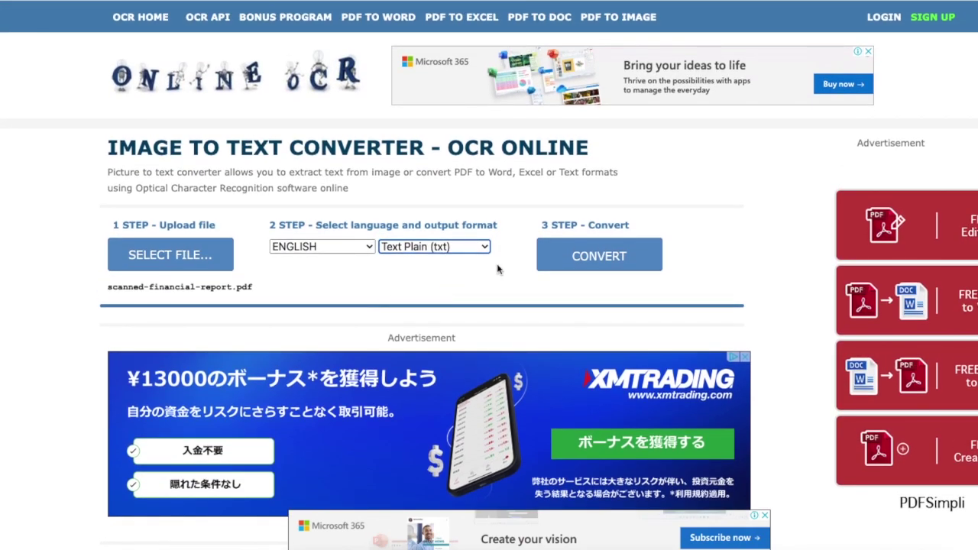
left_click(585, 266)
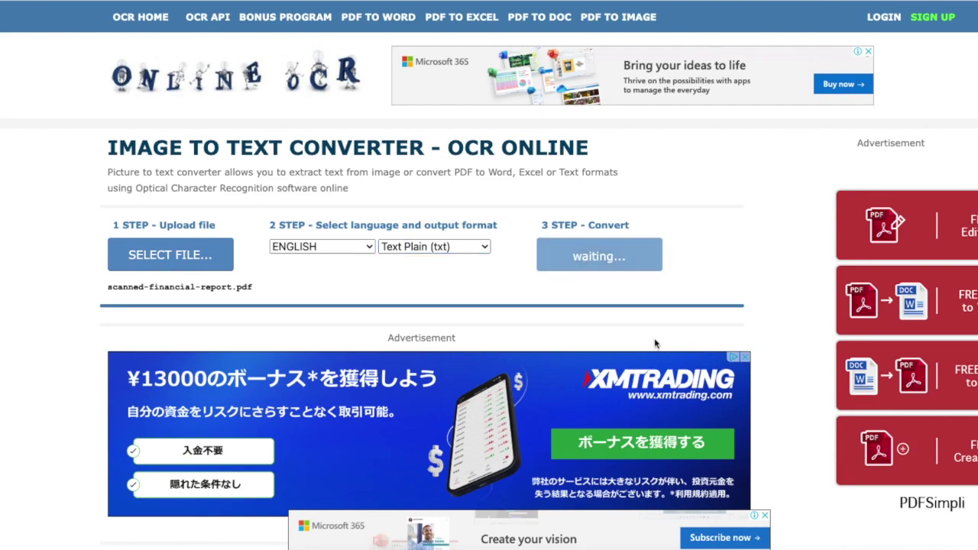
left_click(766, 516)
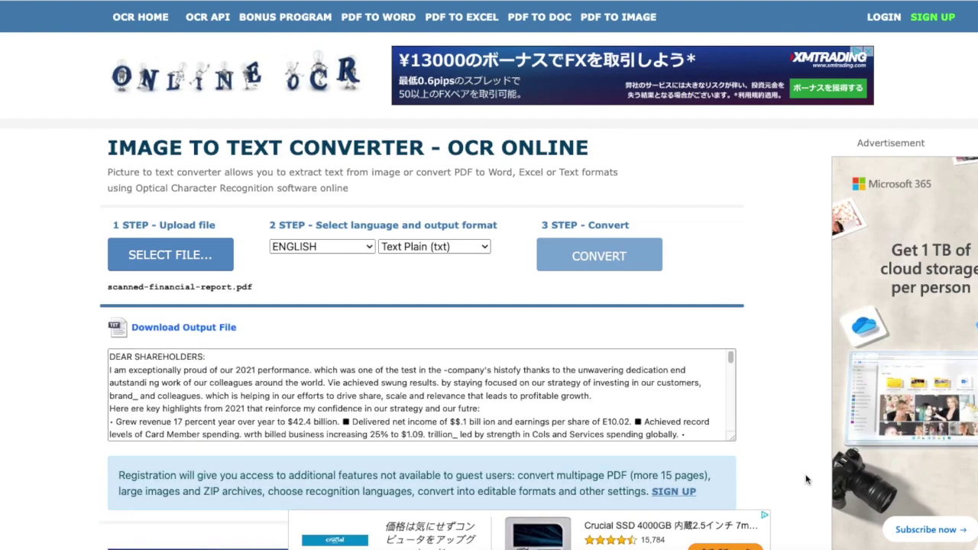
Step: Look through the extracted text in the result box to check the recognition quality
left_click(426, 422)
scroll(368, 390, "down", 8)
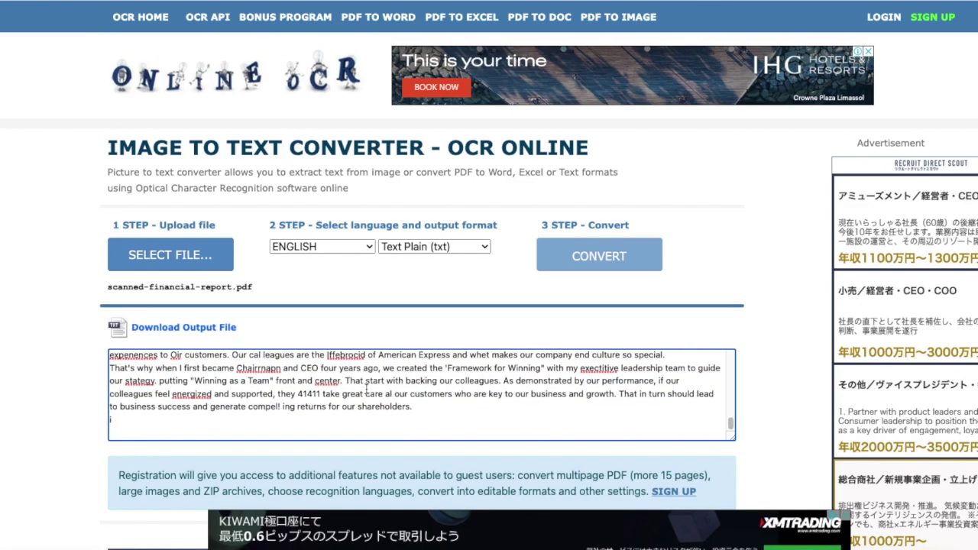
scroll(368, 391, "up", 3)
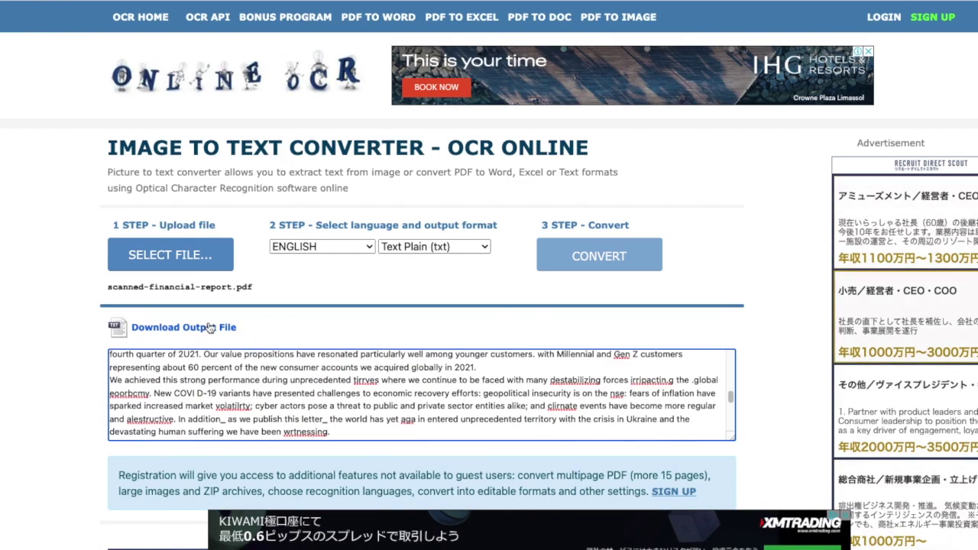